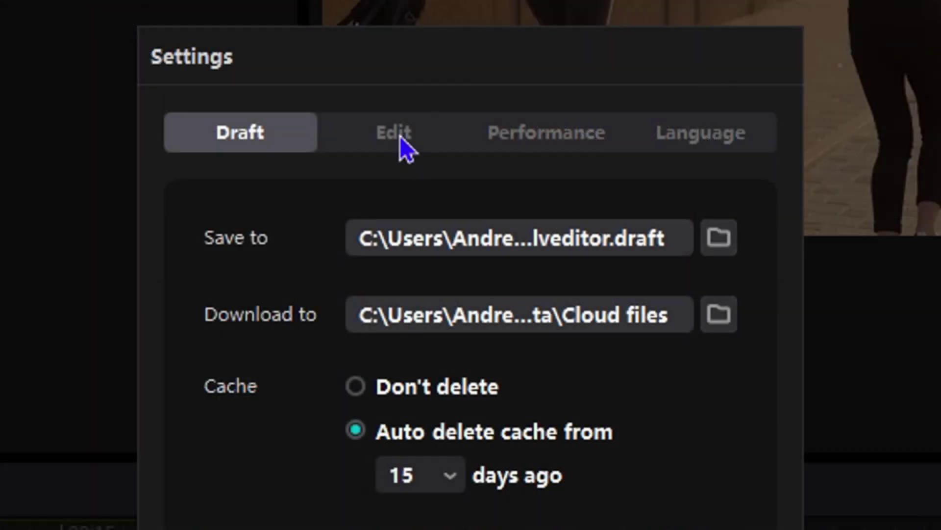
- Bring up the summer clip's export settings showing 4K, HEVC, mov and 30fps
click(400, 136)
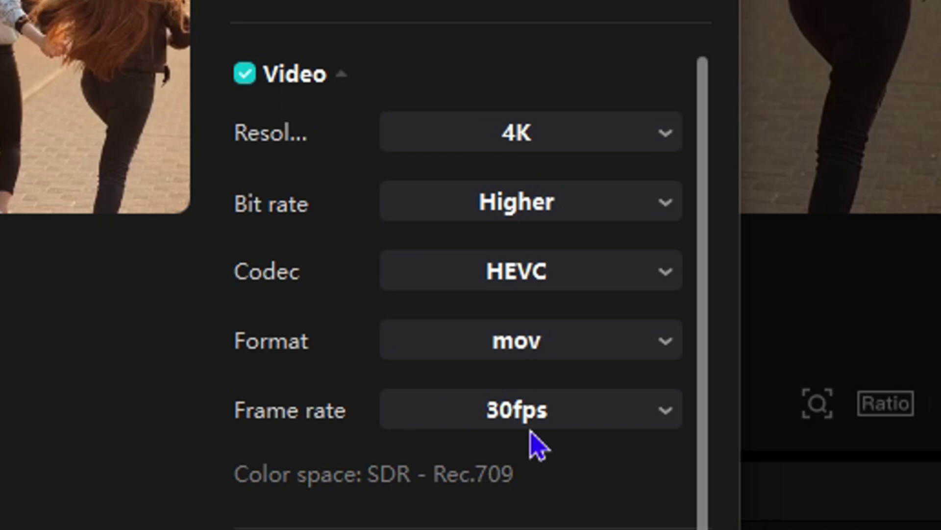
- Browse the 24–60fps frame rate options, leave 30fps, and cancel the export settings
click(622, 412)
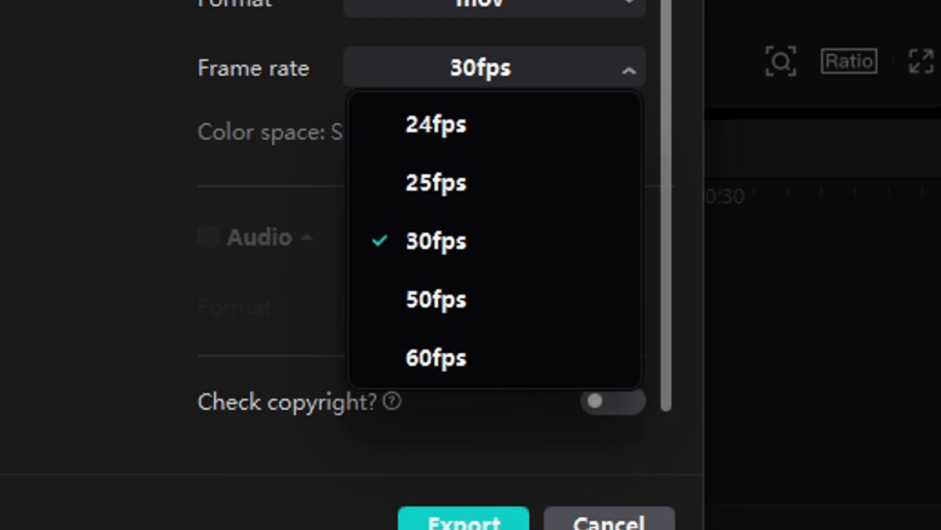
click(515, 441)
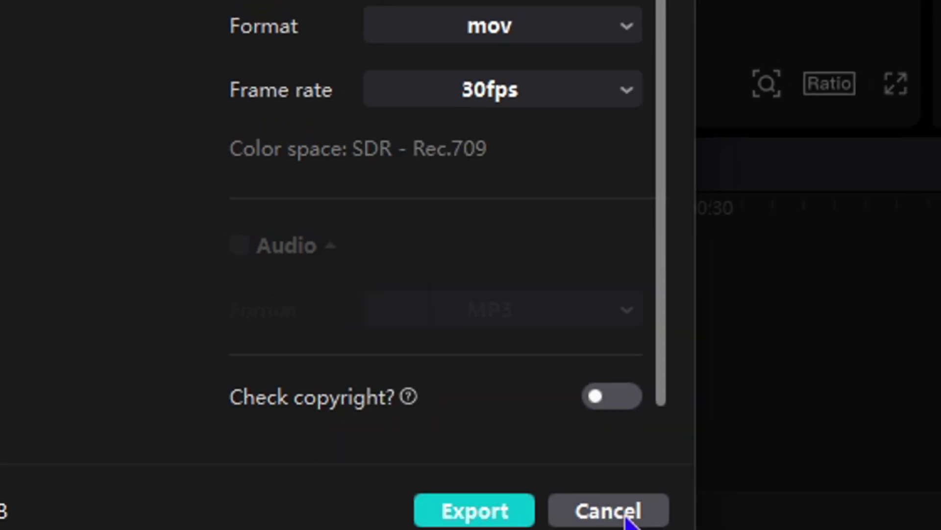
click(609, 510)
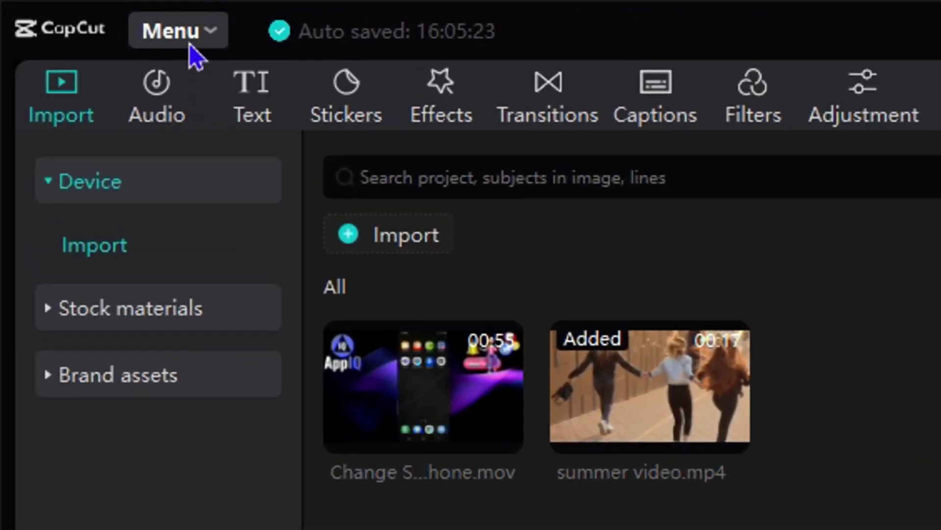
- Go to the Edit preferences in CapCut's Settings
click(189, 30)
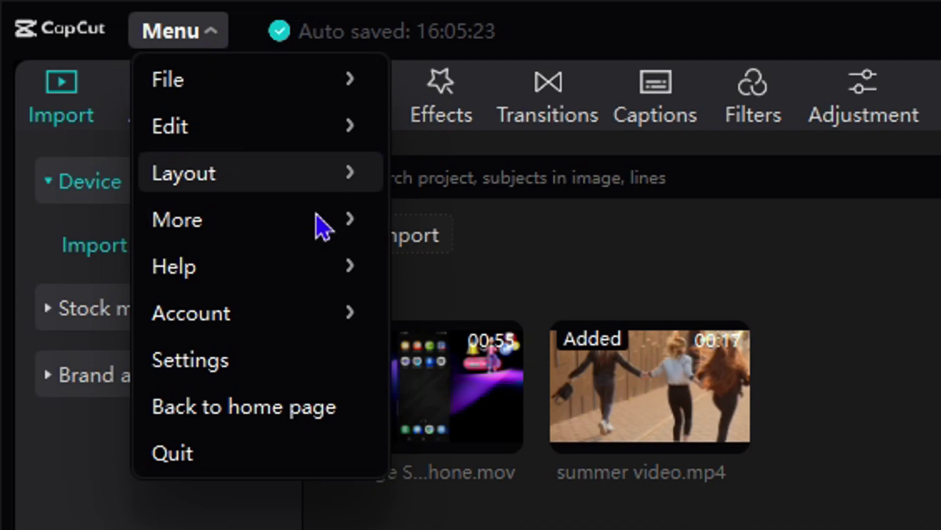
click(251, 368)
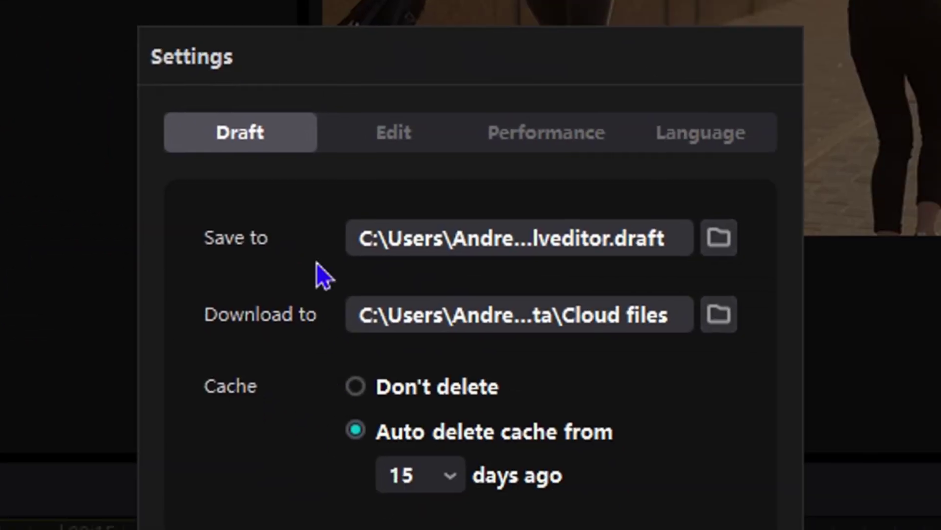
click(403, 141)
scroll(398, 220, down, 2)
scroll(398, 220, down, 3)
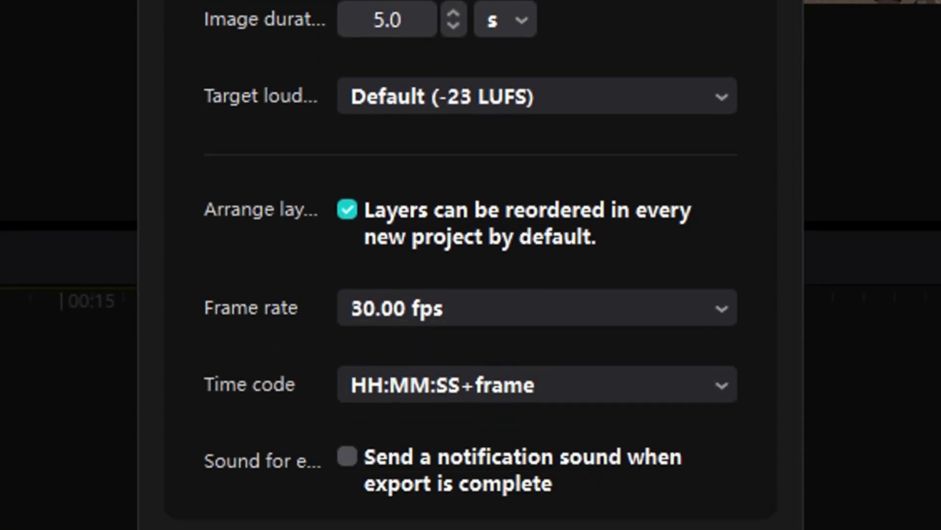
scroll(295, 295, down, 2)
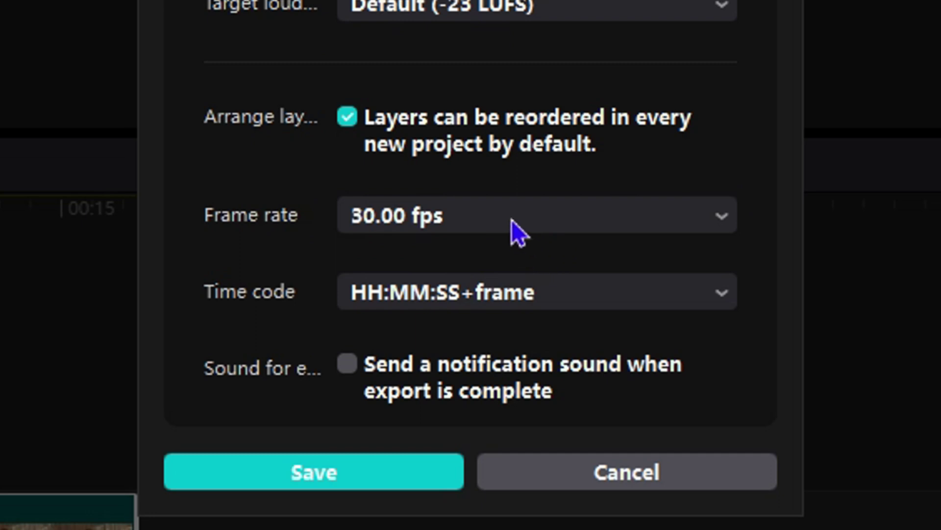
- Set the default project frame rate to 60.00 fps and save the preferences
click(710, 220)
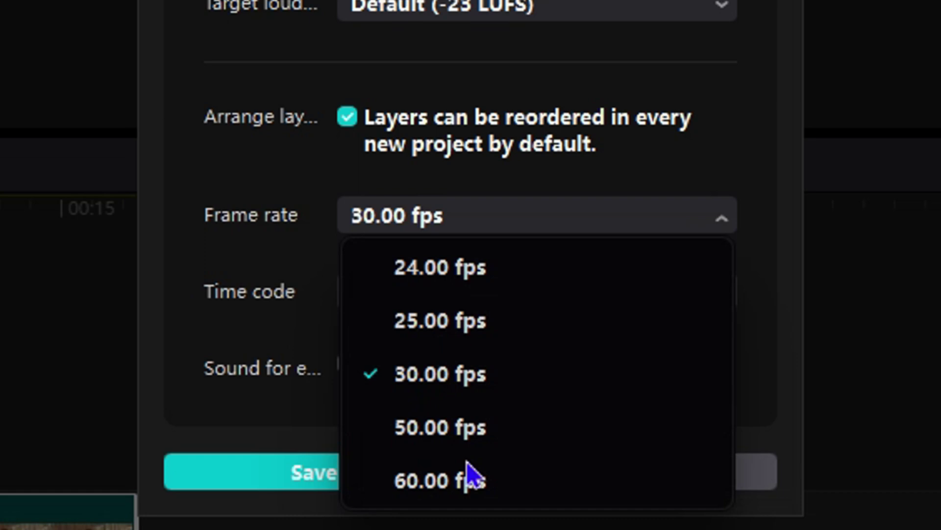
click(434, 484)
click(584, 215)
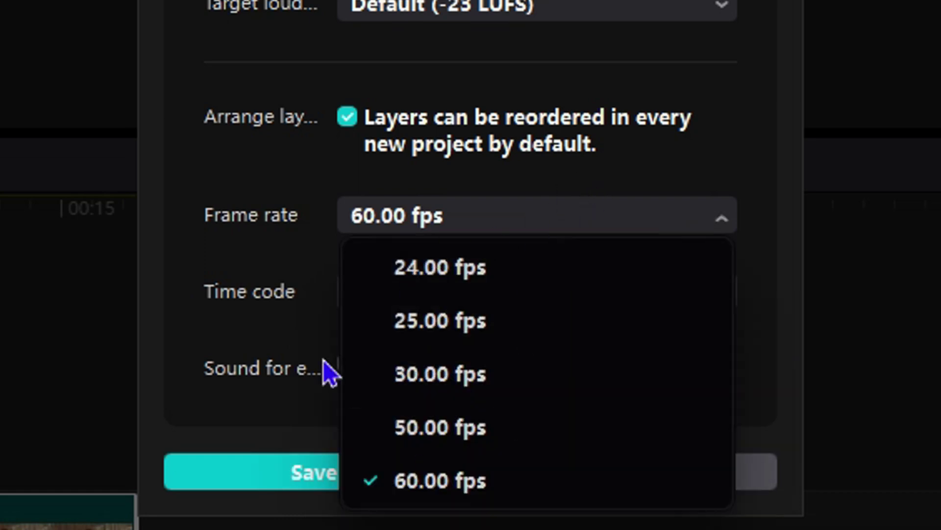
click(455, 377)
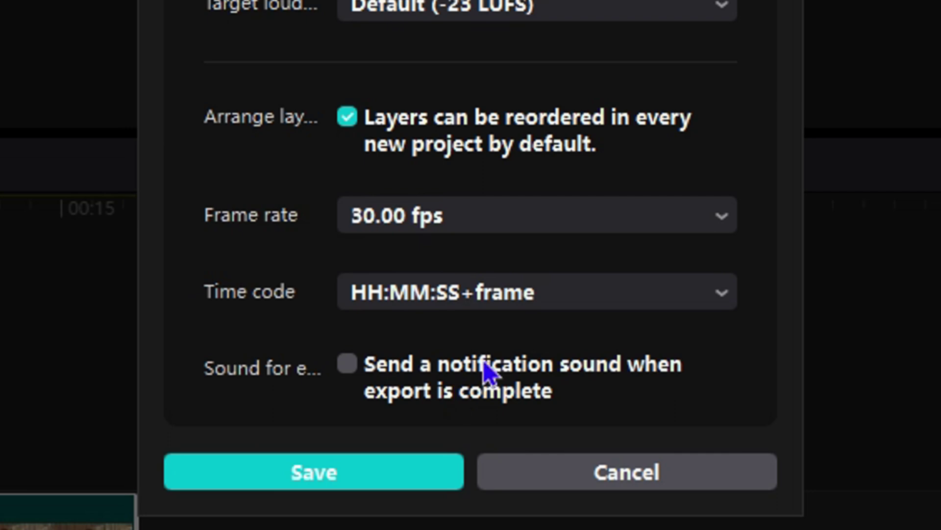
click(551, 214)
click(450, 472)
click(298, 482)
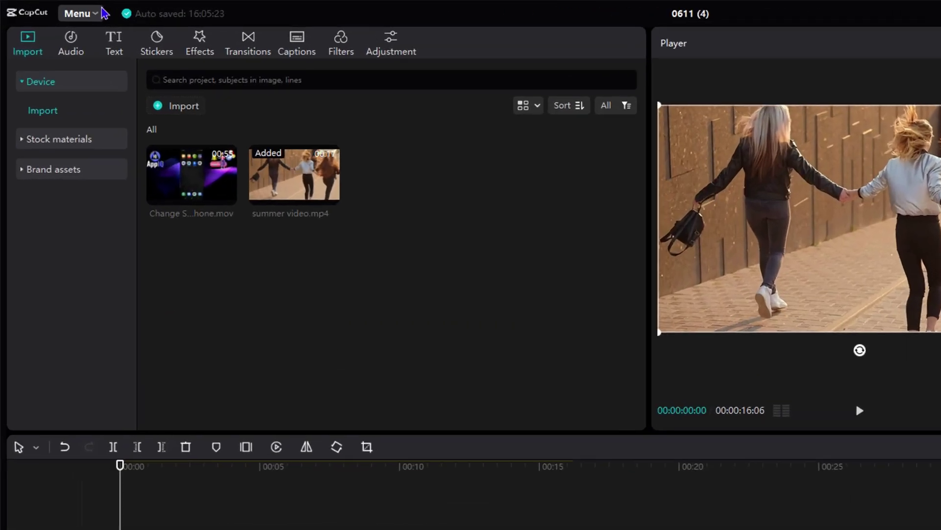
click(53, 9)
click(206, 312)
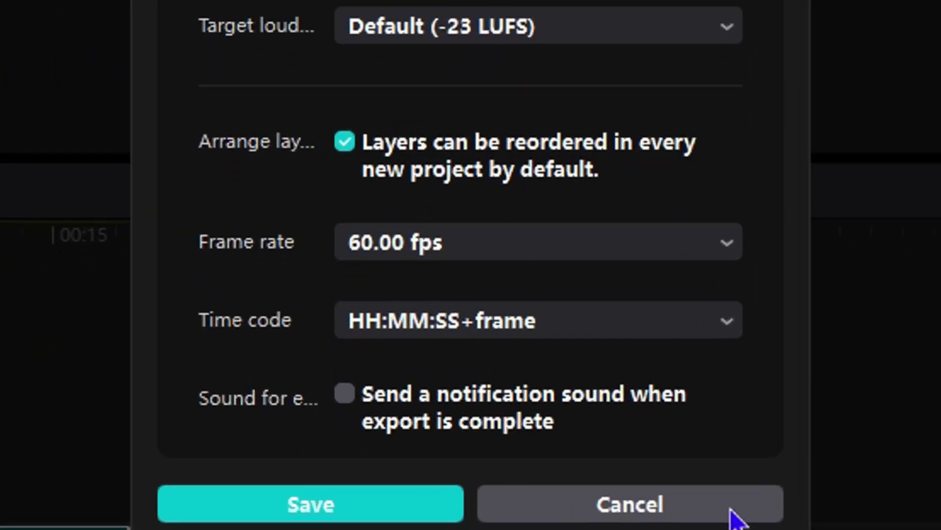
click(737, 515)
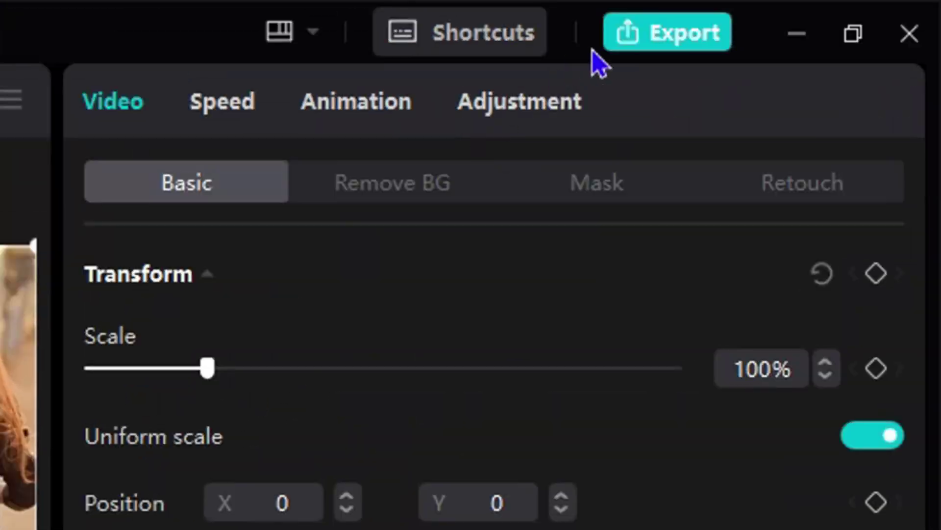
- Switch the export frame rate from 30fps to 60fps in the export settings
click(693, 43)
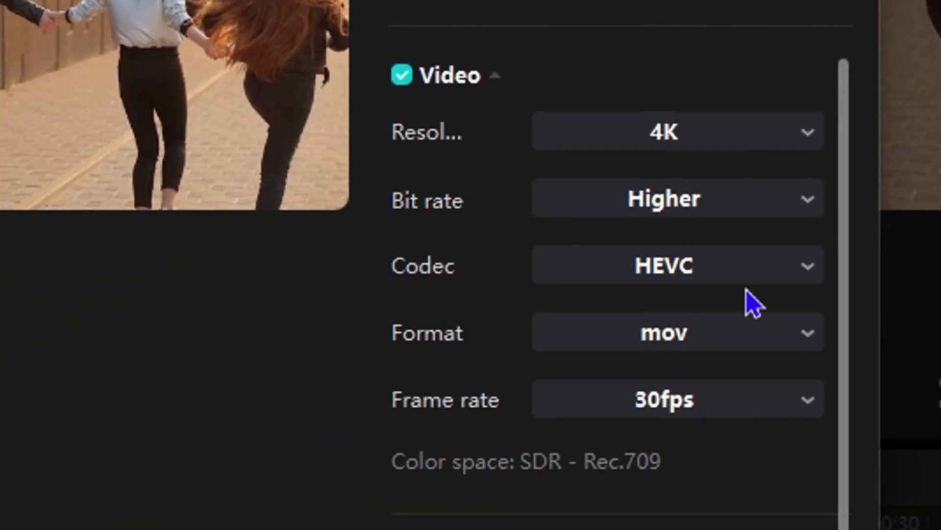
click(723, 404)
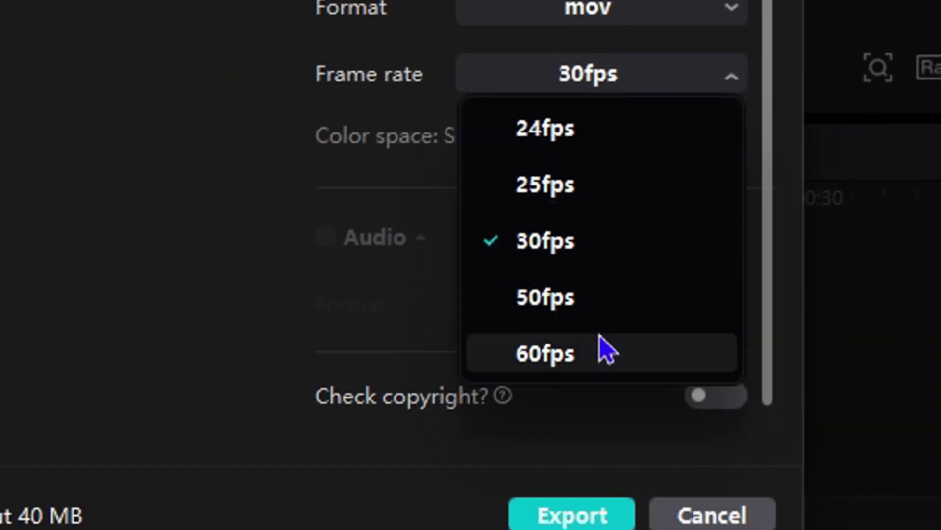
click(599, 335)
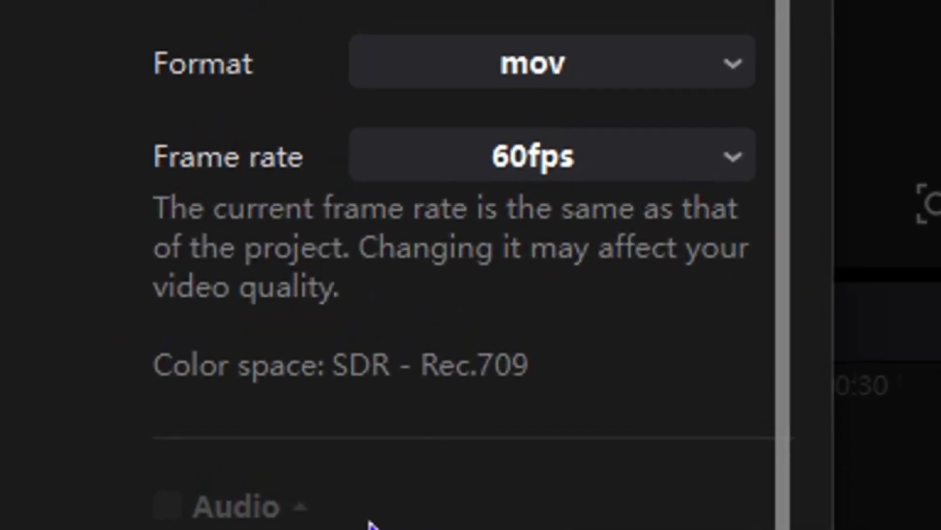
scroll(377, 324, down, 1)
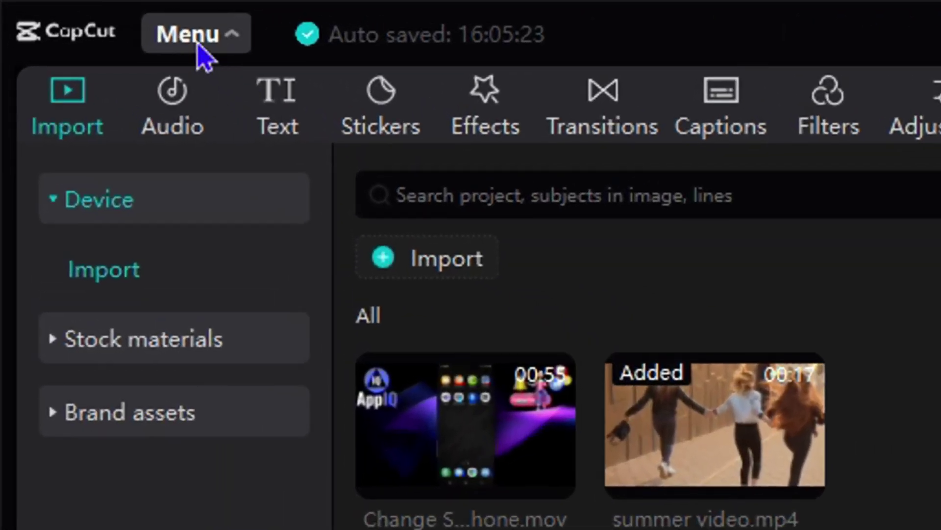
click(188, 34)
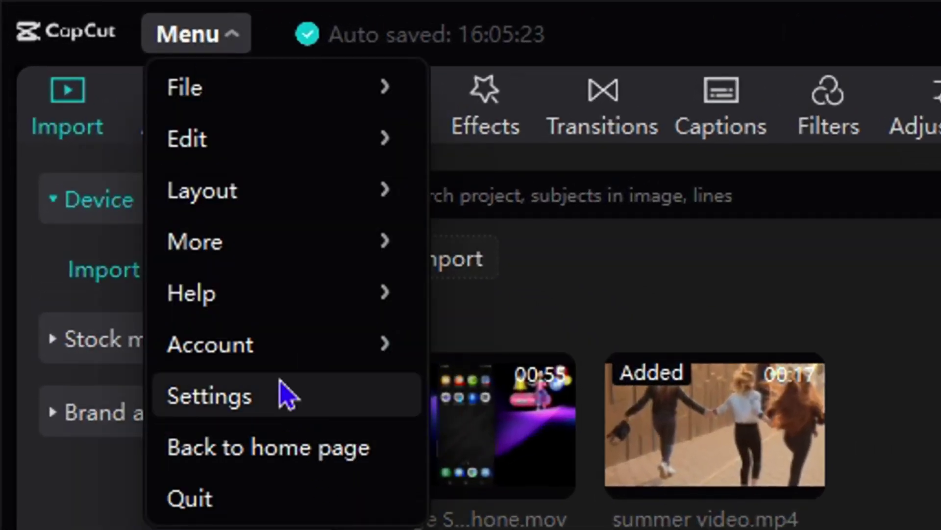
click(228, 393)
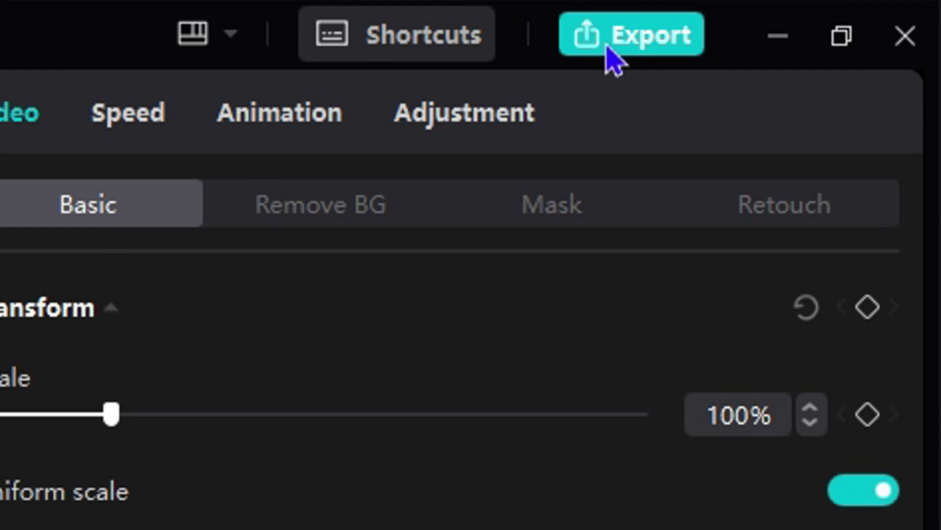
- Choose 60fps as the summer video's export frame rate and confirm it is checked
click(640, 36)
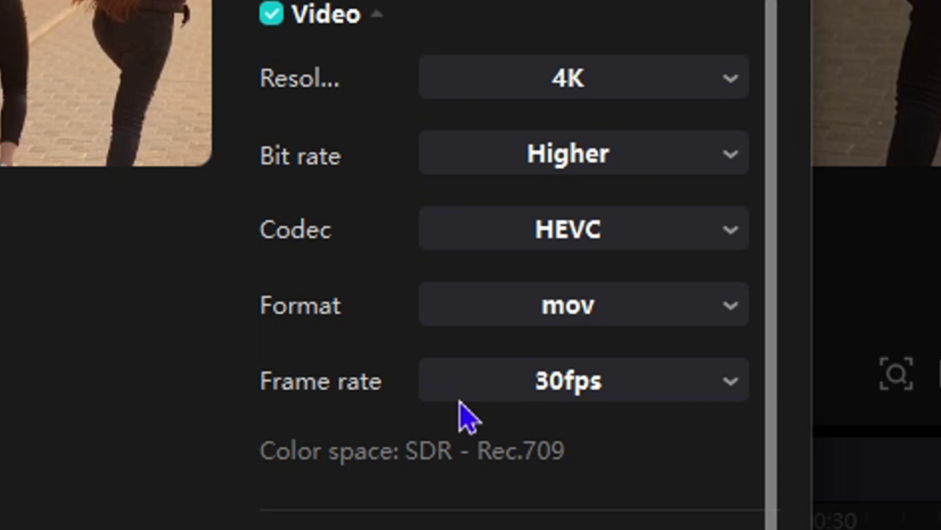
click(659, 382)
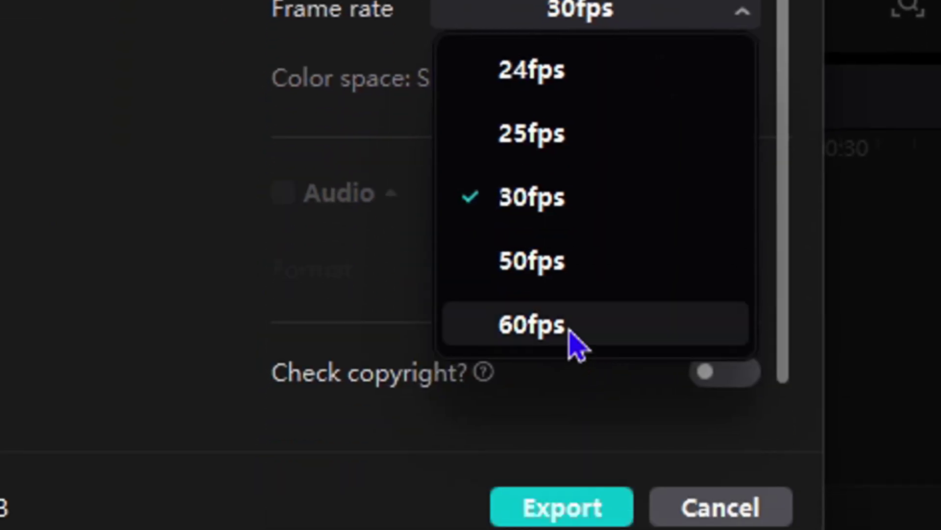
click(568, 330)
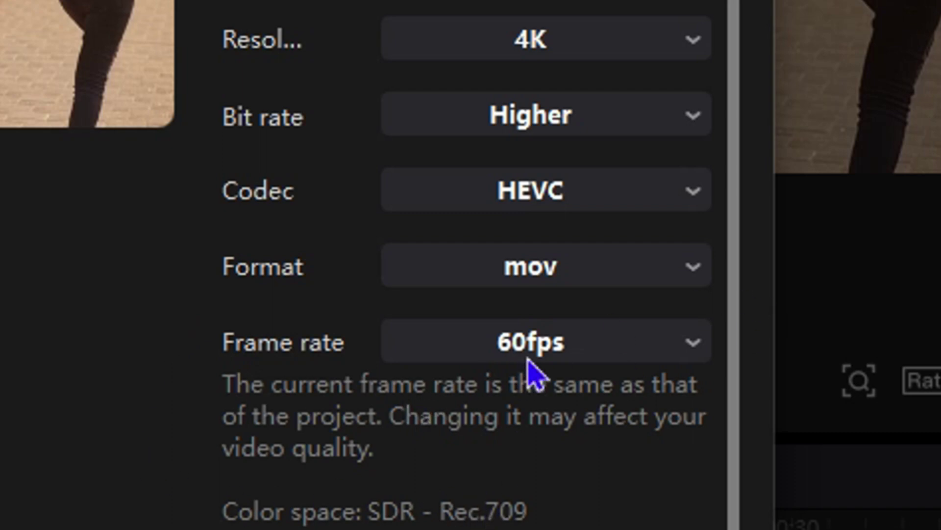
click(548, 341)
scroll(548, 341, down, 3)
scroll(521, 427, down, 1)
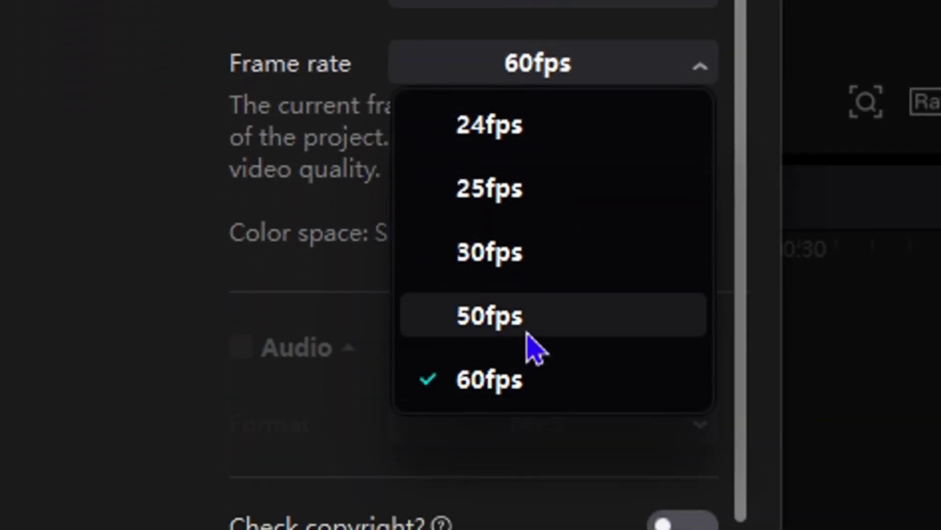